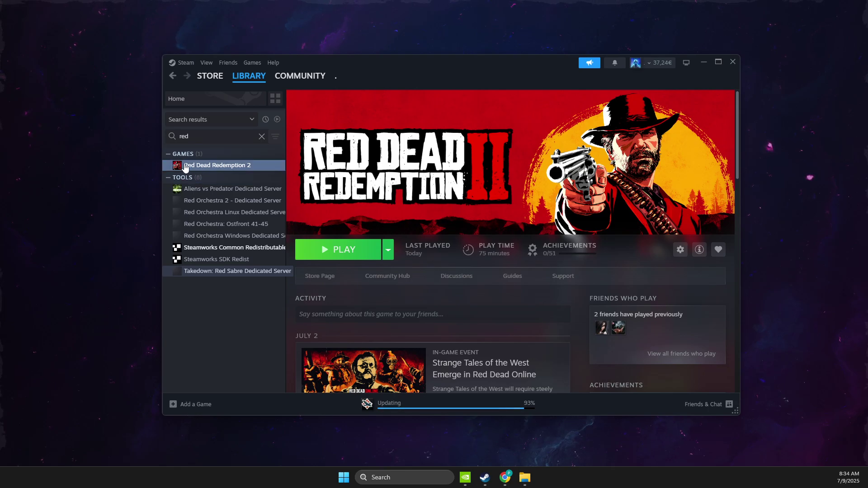
# Disable 'Enable the Steam Overlay while in-game' in Red Dead Redemption 2's Properties.
pyautogui.rightClick(203, 166)
pyautogui.click(238, 243)
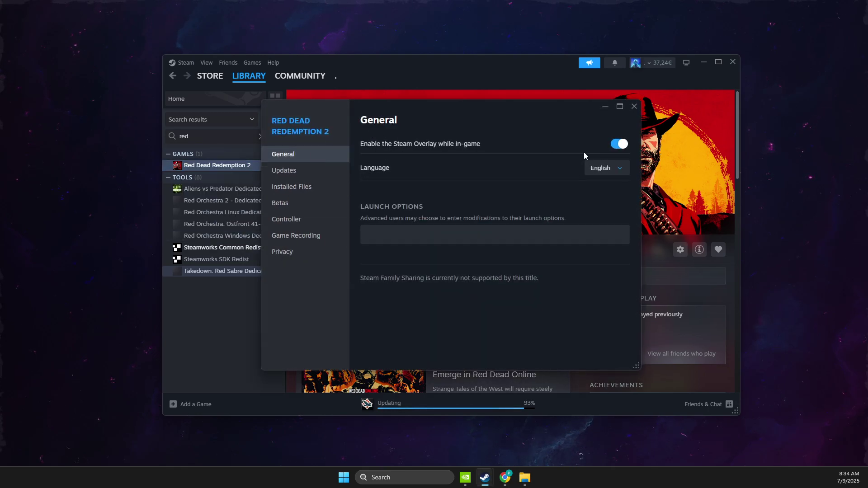
pyautogui.click(619, 144)
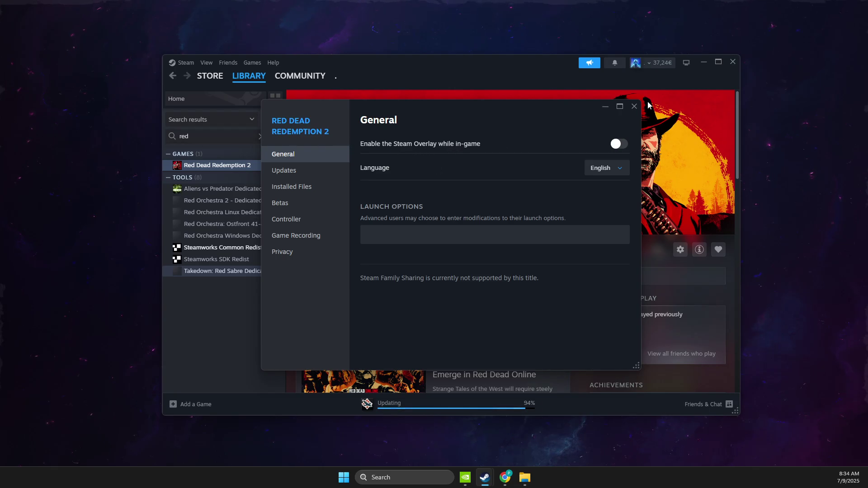
# Close the game's Properties, minimize Steam, and launch File Explorer.
pyautogui.click(634, 107)
pyautogui.click(702, 61)
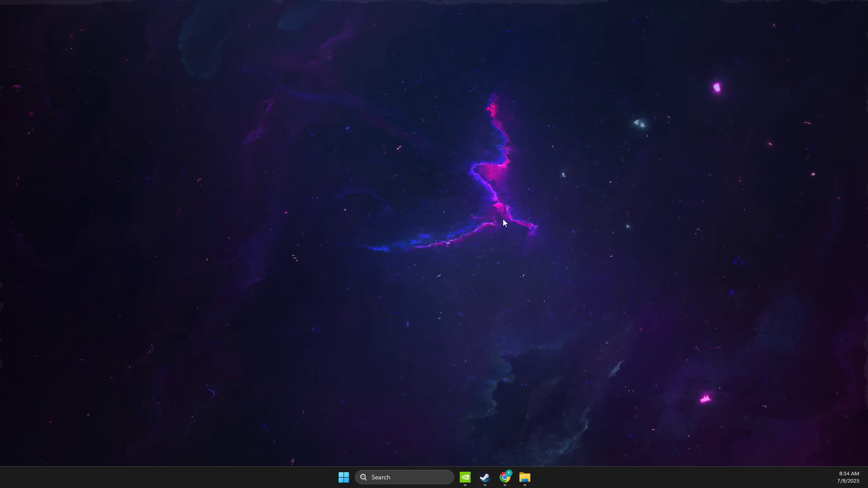
pyautogui.click(385, 472)
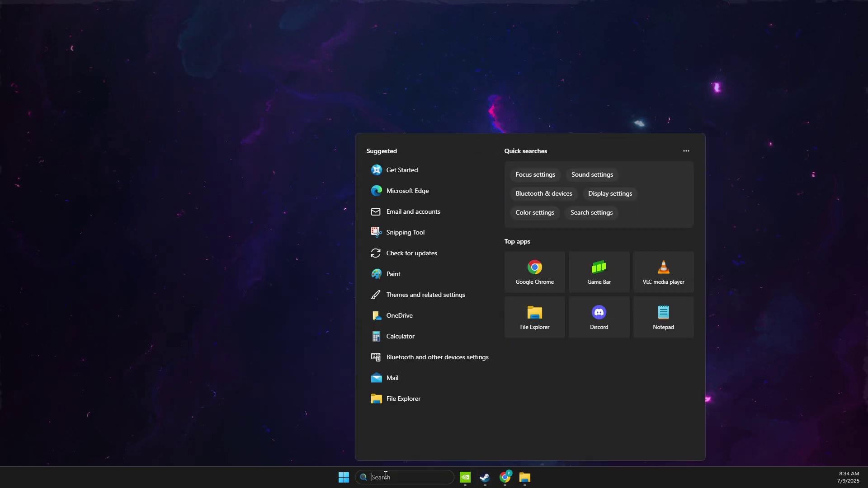
pyautogui.click(227, 264)
pyautogui.press('super+e')
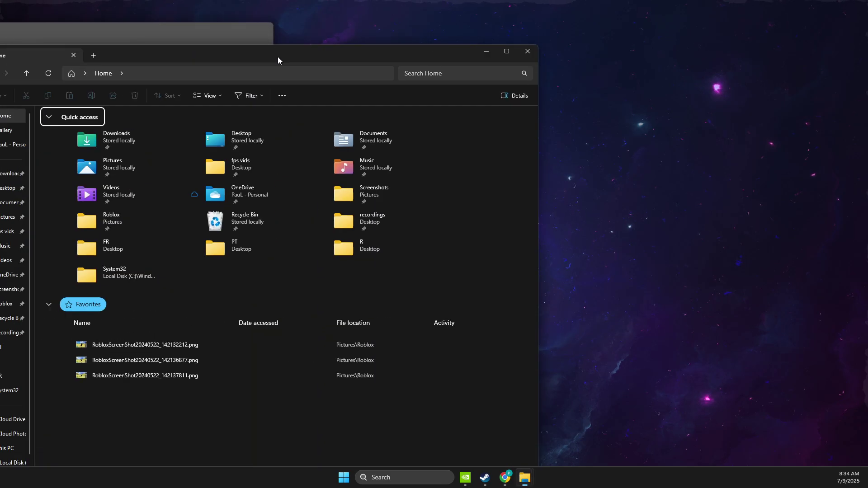
# Go to Documents > Rockstar Games > Red Dead Redemption 2 > Settings and show system.xml's options.
pyautogui.doubleClick(550, 115)
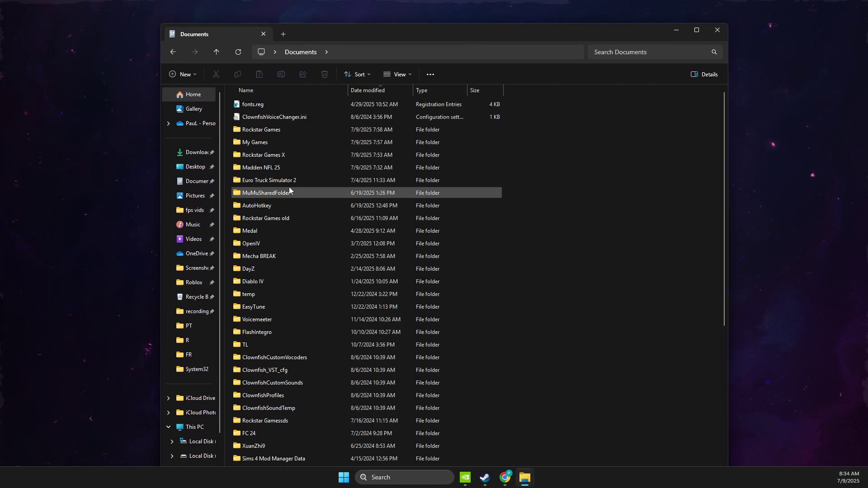
pyautogui.doubleClick(259, 129)
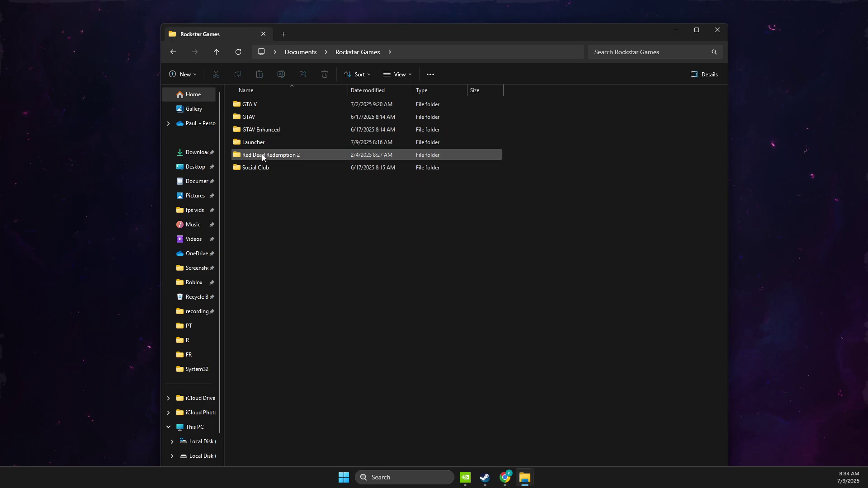
pyautogui.doubleClick(262, 156)
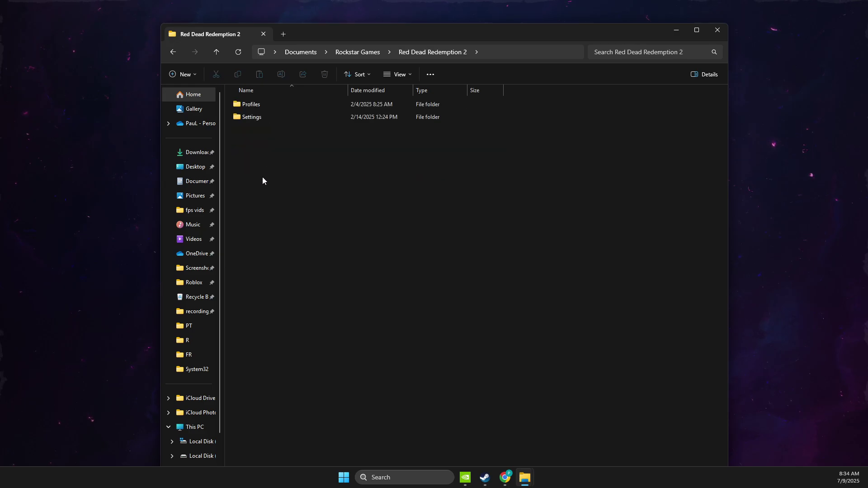
pyautogui.doubleClick(249, 118)
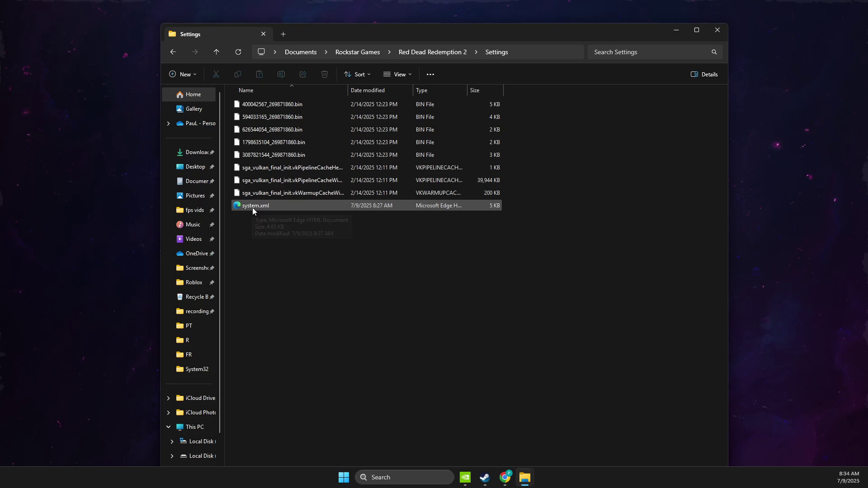
pyautogui.rightClick(254, 208)
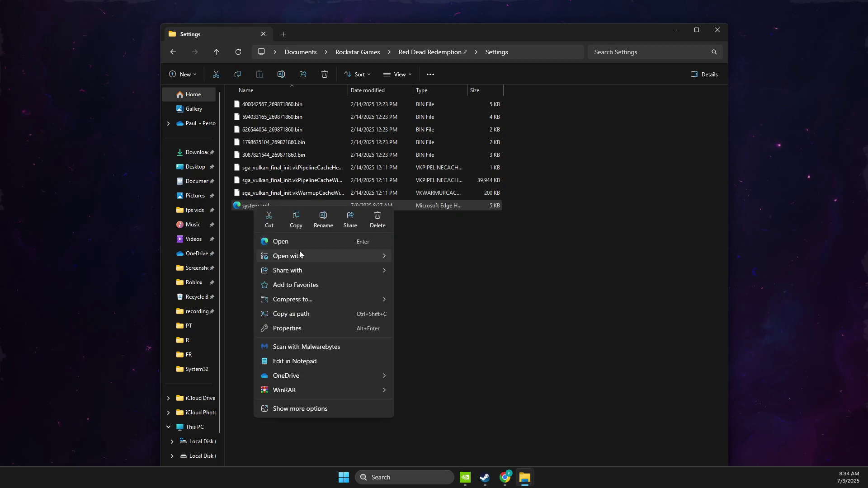
# Open system.xml in Notepad and find the <advancedGraphics> section.
pyautogui.moveTo(287, 256)
pyautogui.click(427, 316)
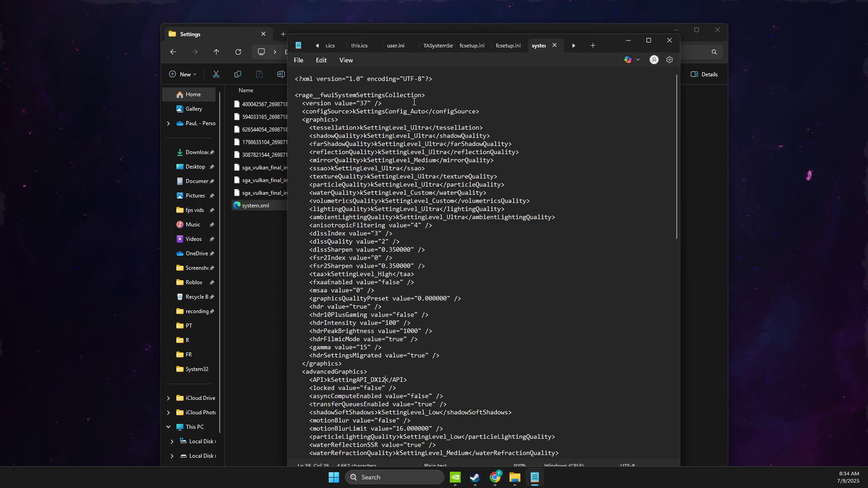
pyautogui.hotkey('ctrl', 'f')
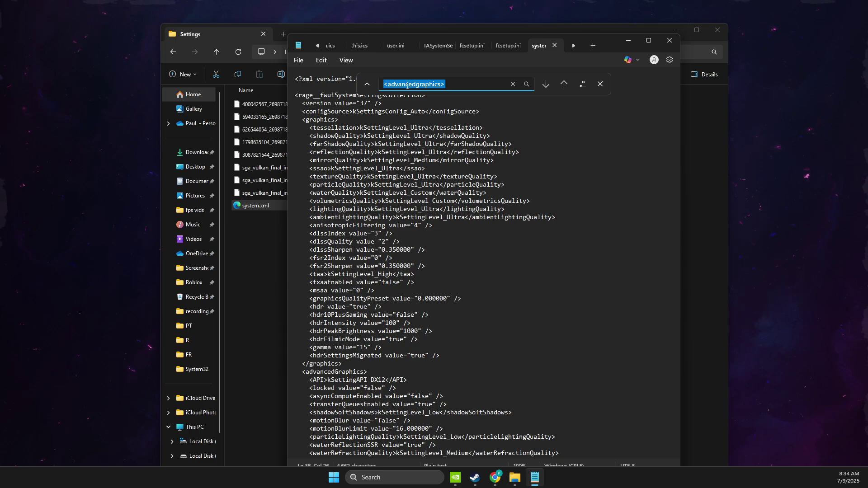
pyautogui.press('Return')
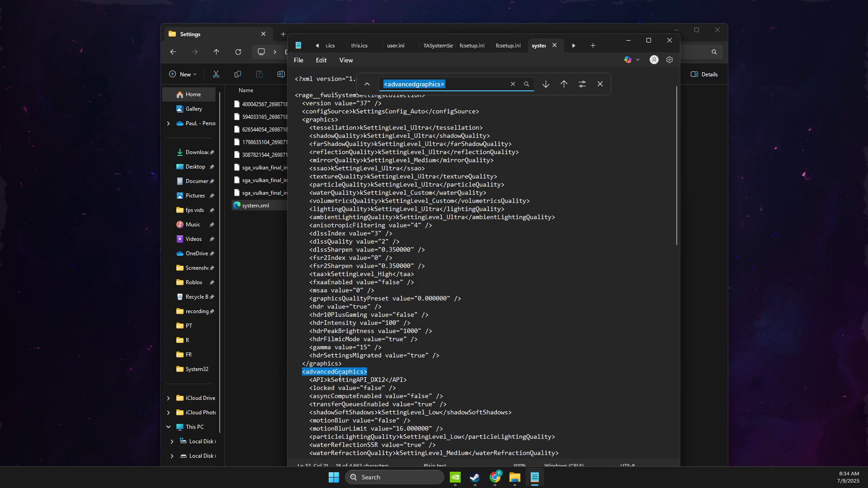
# Try changing the API value from DX12 to Vulkan, then revert it to DX12.
pyautogui.moveTo(371, 381); pyautogui.dragTo(385, 381)
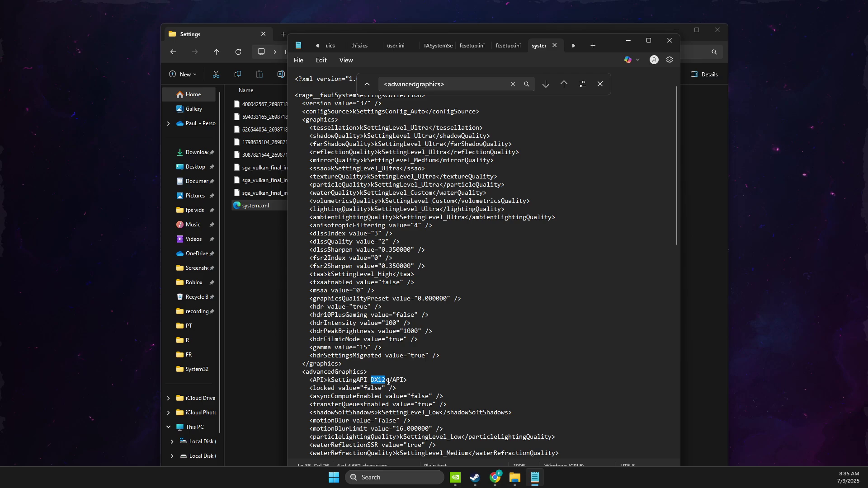
pyautogui.write('Vulkan')
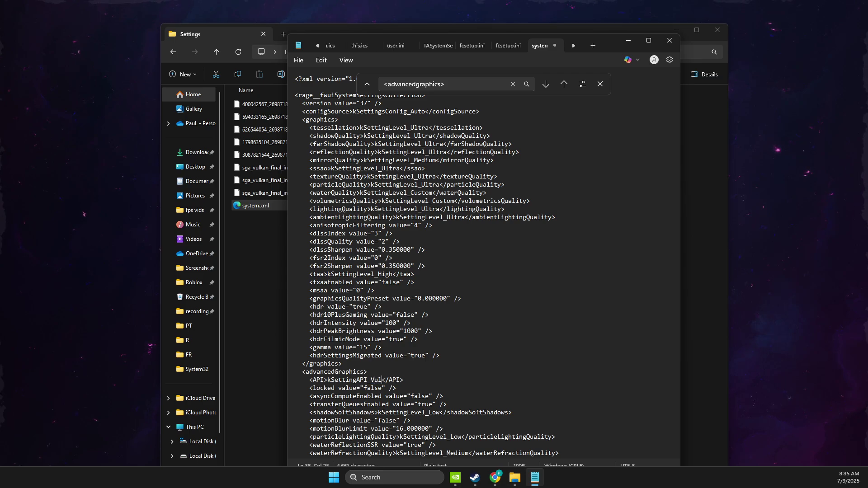
pyautogui.press('BackSpace')
pyautogui.press('BackSpace')
pyautogui.press('BackSpace')
pyautogui.press('BackSpace')
pyautogui.press('BackSpace')
pyautogui.press('BackSpace')
pyautogui.write('DX12')
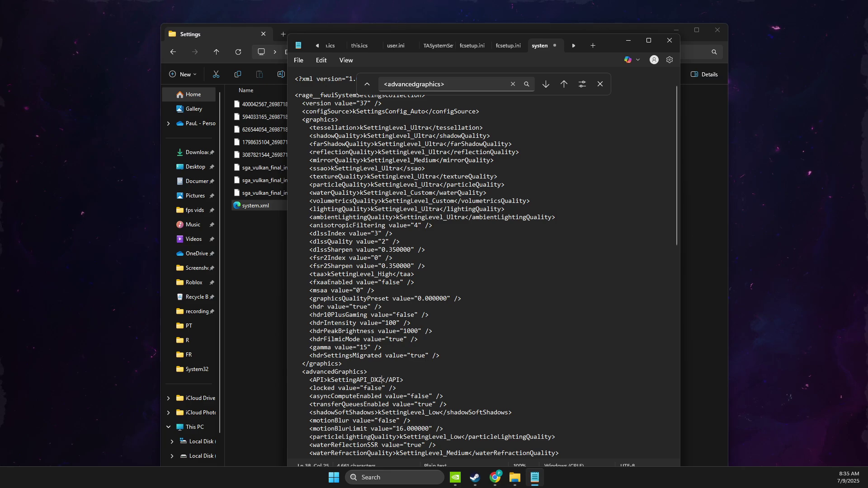
pyautogui.write('2')
pyautogui.click(298, 60)
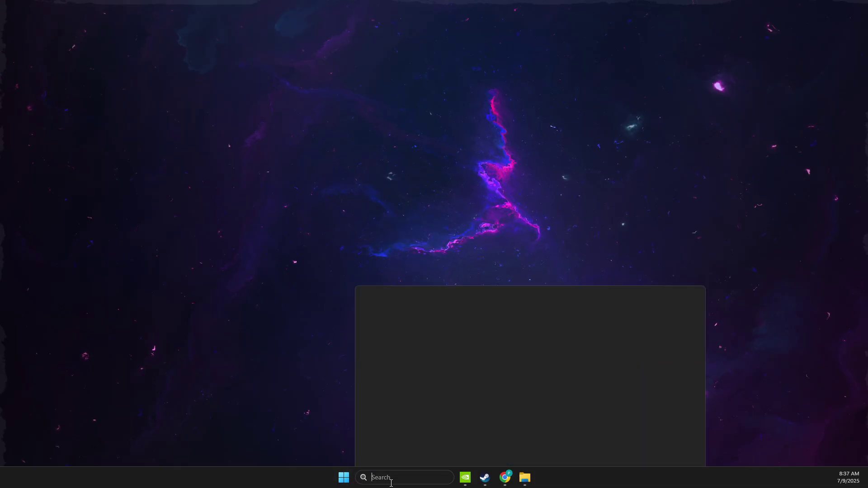
pyautogui.write('advc')
# Correct the search text and open the advanced system settings.
pyautogui.press('BackSpace')
pyautogui.write('anc')
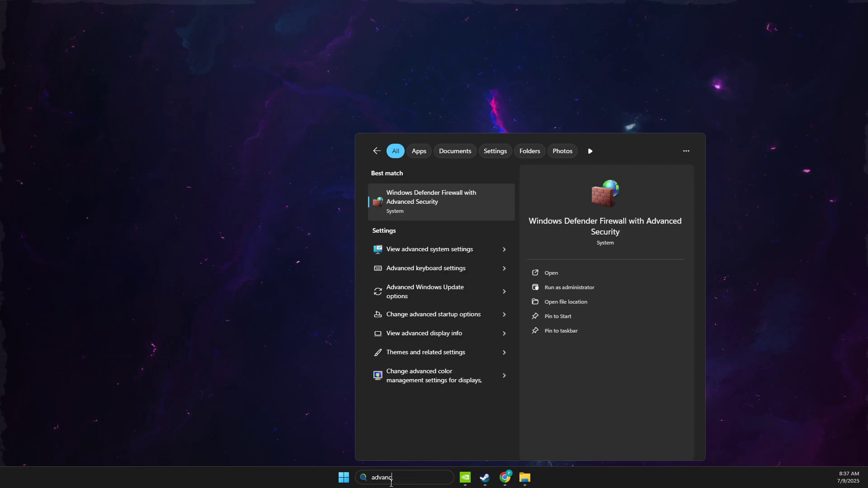
pyautogui.write('ed ss')
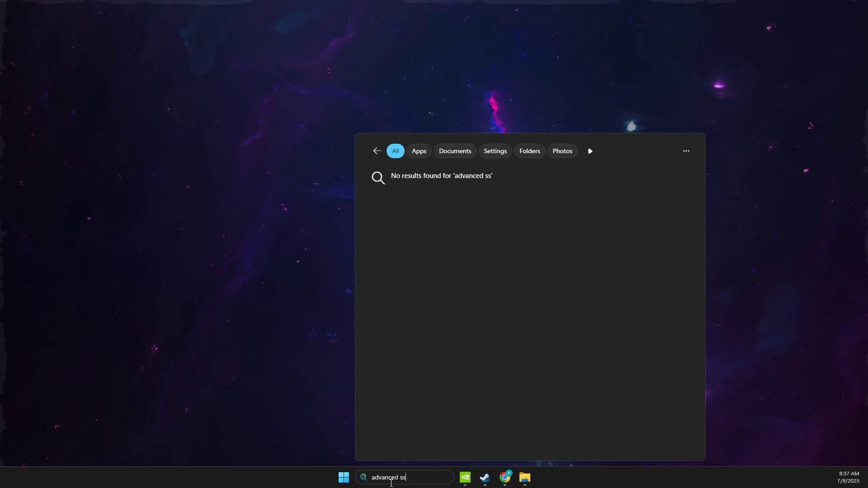
pyautogui.press('BackSpace')
pyautogui.write('yu')
pyautogui.press('BackSpace')
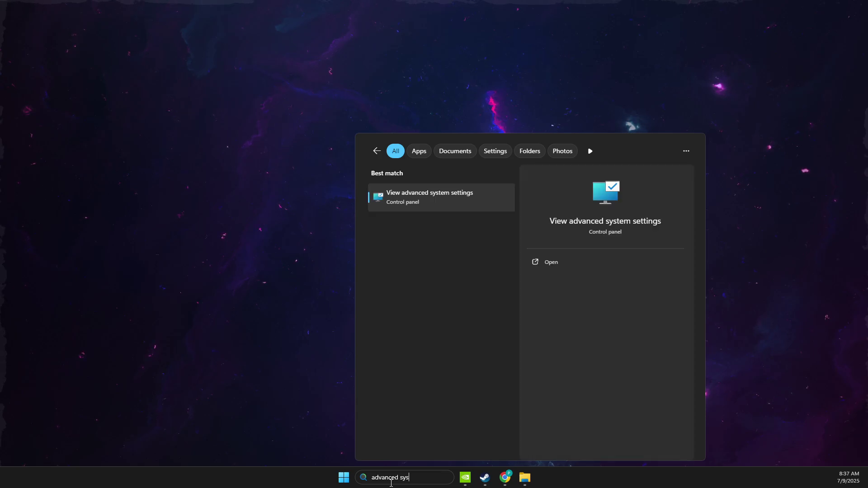
pyautogui.click(420, 207)
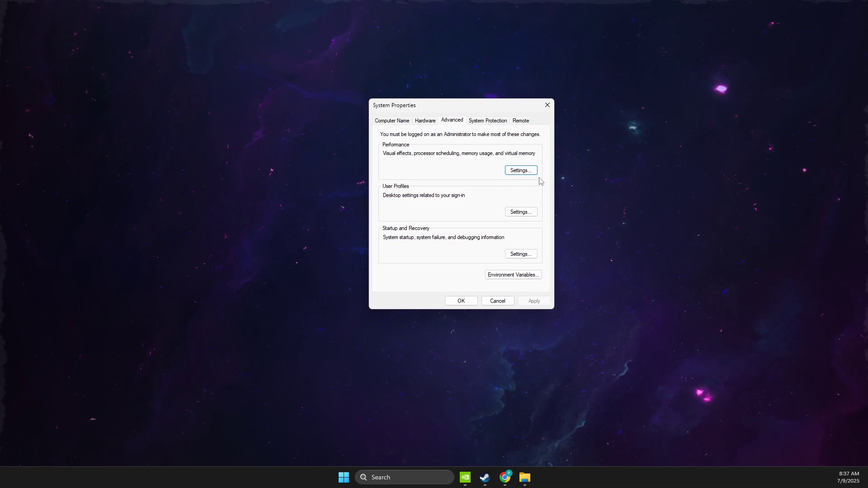
# Open Virtual Memory from Performance Options and turn off automatic paging file management.
pyautogui.click(522, 171)
pyautogui.click(434, 157)
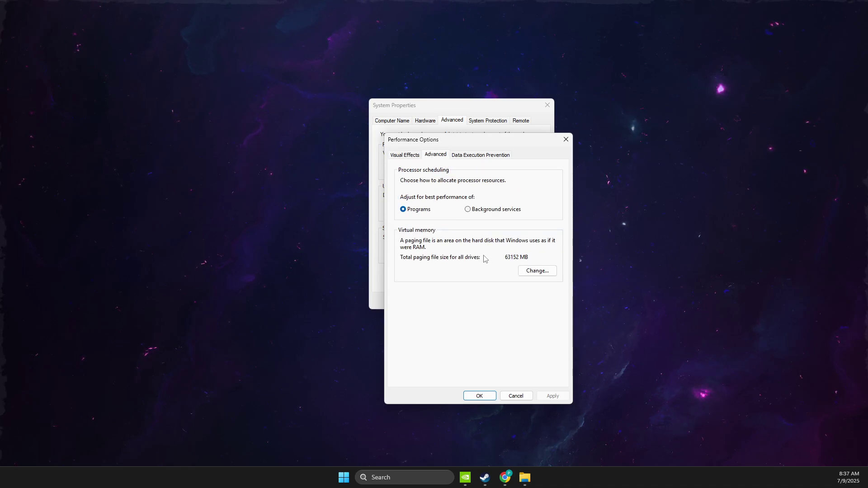
pyautogui.click(534, 273)
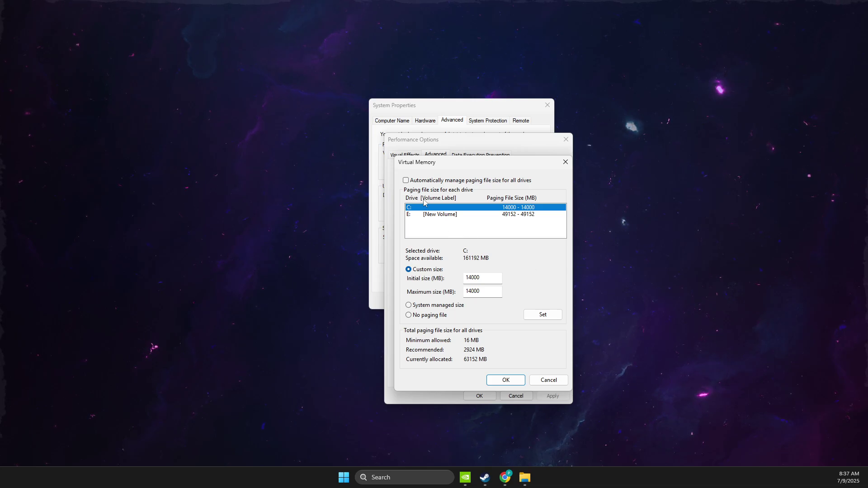
pyautogui.click(407, 181)
pyautogui.click(406, 180)
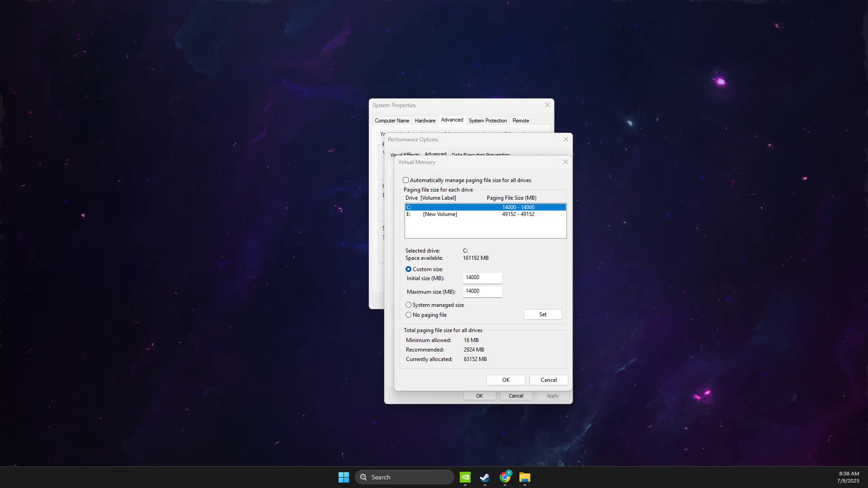
pyautogui.click(385, 479)
pyautogui.write('system information')
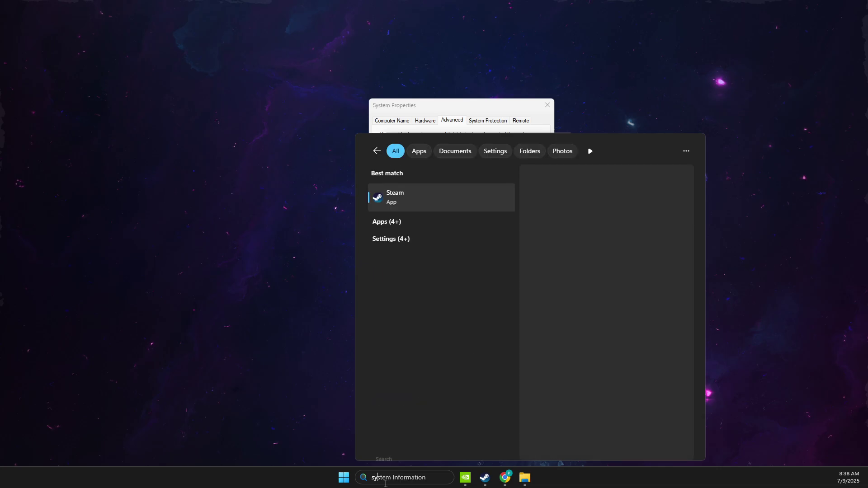
pyautogui.press('Escape')
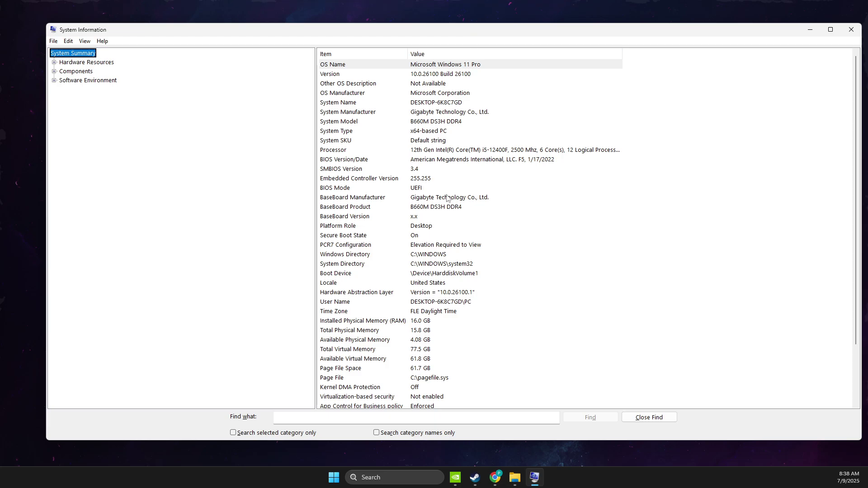
pyautogui.click(342, 324)
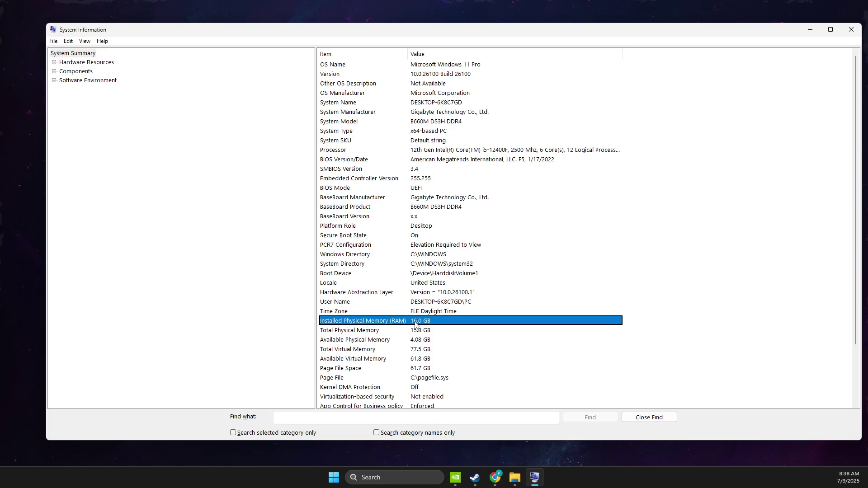
# Close System Information, open Calculator, and compute 16 × 1000 = 16000.
pyautogui.click(851, 30)
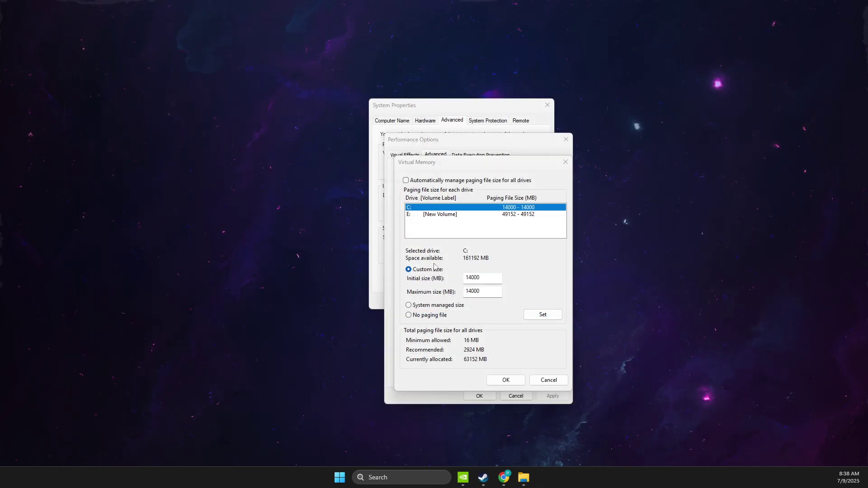
pyautogui.click(379, 477)
pyautogui.write('ca')
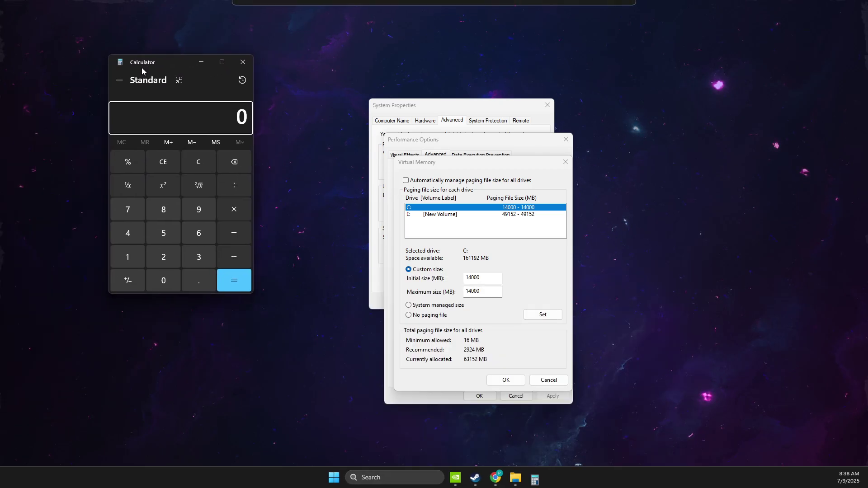
pyautogui.click(113, 281)
pyautogui.click(186, 258)
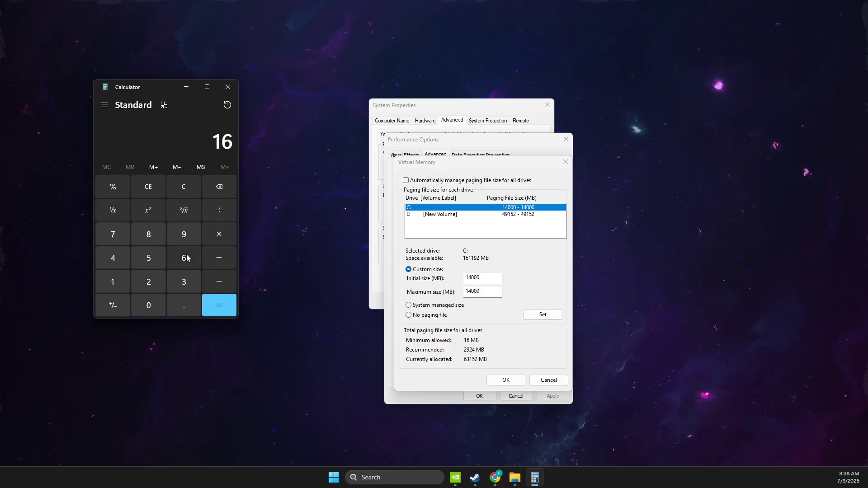
pyautogui.click(219, 234)
pyautogui.click(114, 271)
pyautogui.doubleClick(156, 307)
pyautogui.click(156, 308)
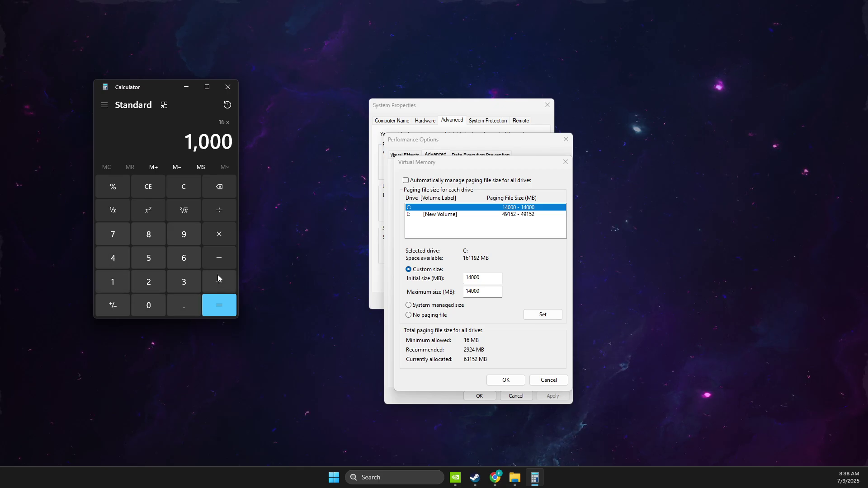
pyautogui.click(218, 234)
# Multiply 16000 by 1.5 to get 24,000, and select C:'s 14000 initial size for replacement.
pyautogui.click(122, 281)
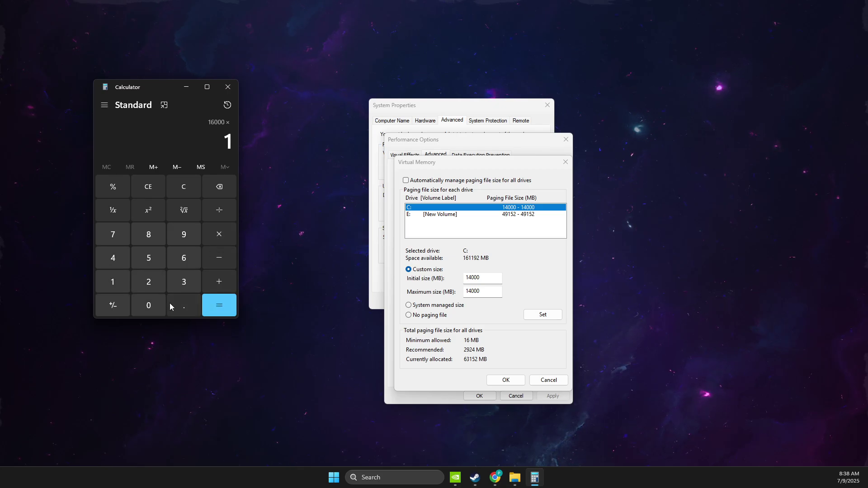
pyautogui.click(170, 305)
pyautogui.click(151, 259)
pyautogui.click(218, 305)
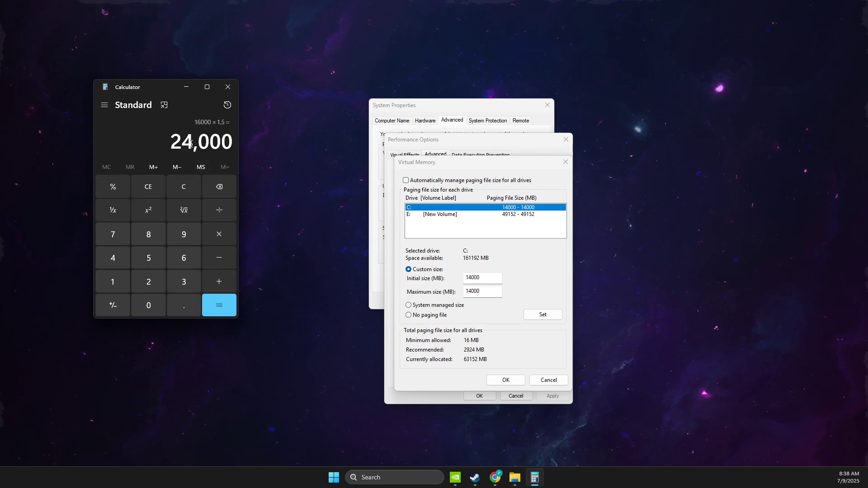
pyautogui.click(474, 278)
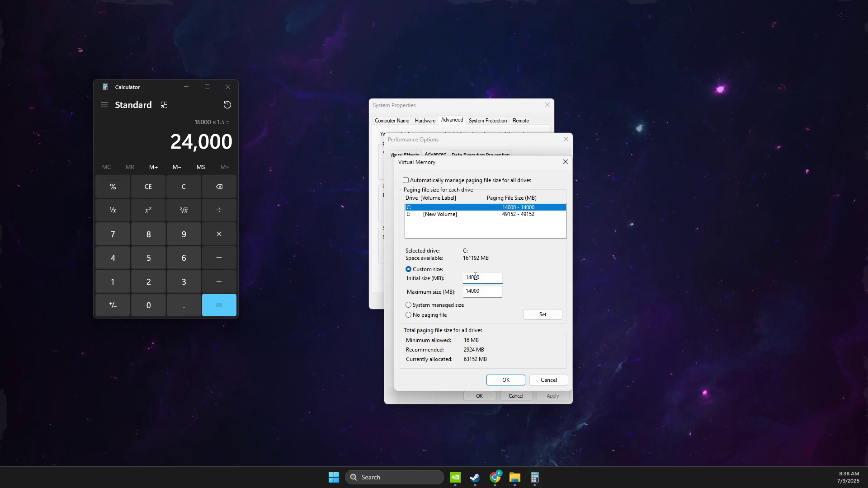
pyautogui.doubleClick(474, 278)
pyautogui.write('2')
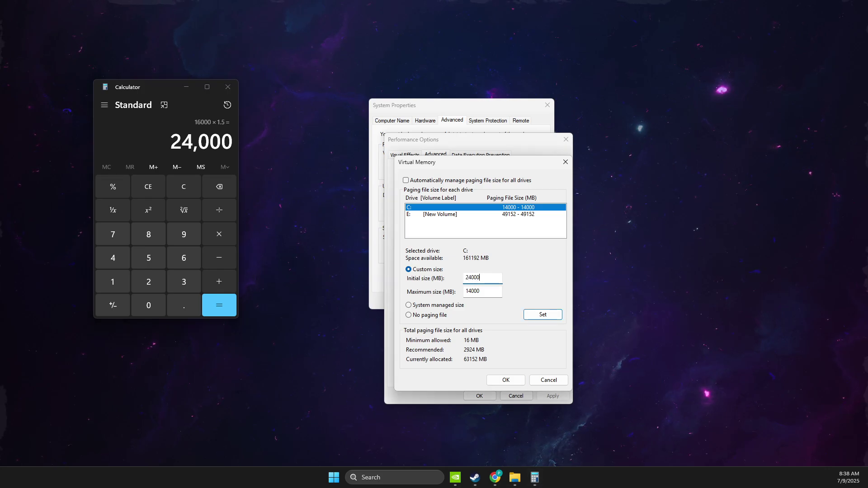
# Clear Calculator and compute 16000 × 3 = 48,000.
pyautogui.click(195, 186)
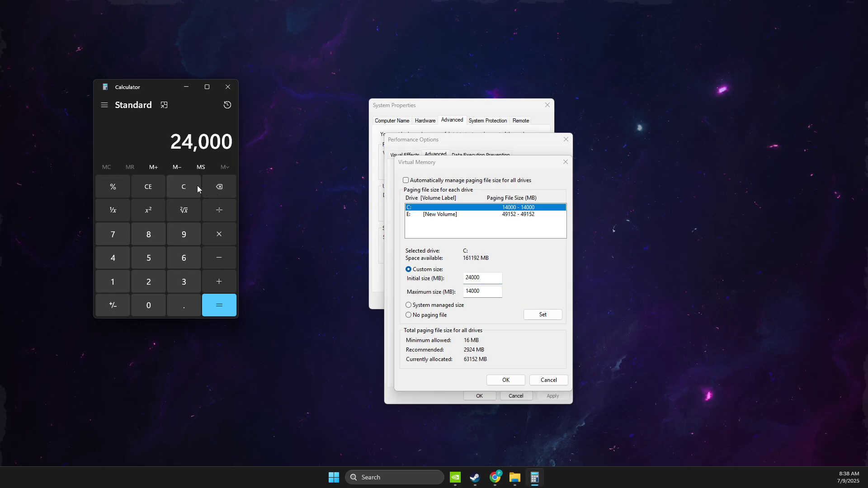
pyautogui.click(114, 278)
pyautogui.click(184, 258)
pyautogui.press('*')
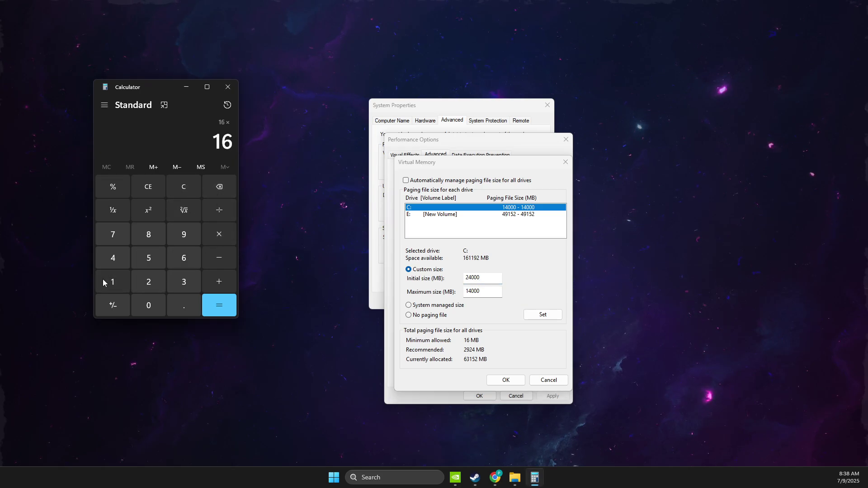
pyautogui.click(106, 281)
pyautogui.doubleClick(140, 303)
pyautogui.click(140, 304)
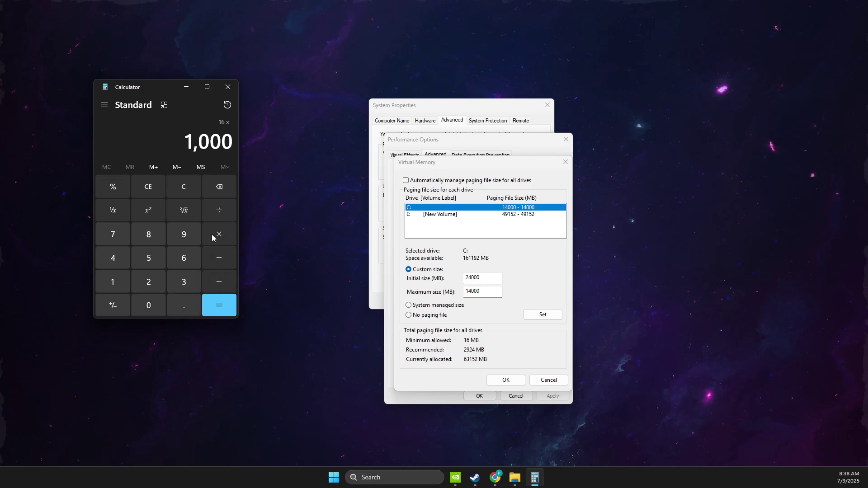
pyautogui.click(191, 283)
pyautogui.click(213, 297)
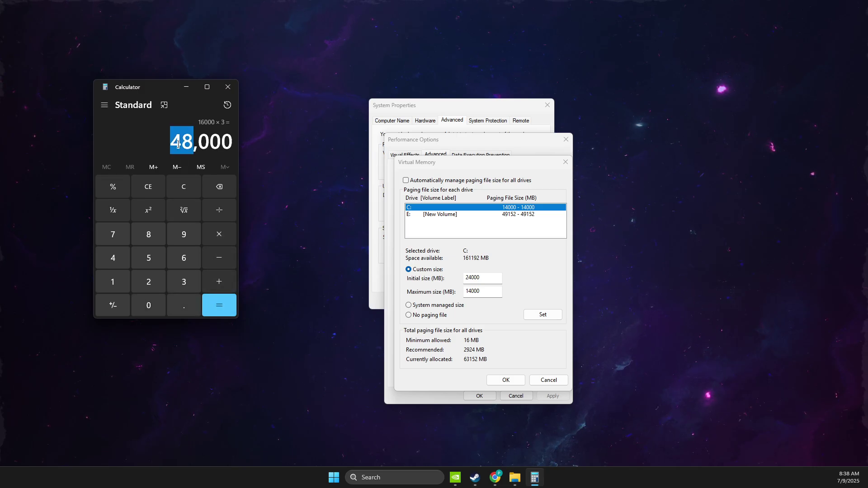
# Set C:'s paging file to 24000–48000 MB, acknowledge the restart notice, and close the dialogs.
pyautogui.doubleClick(488, 291)
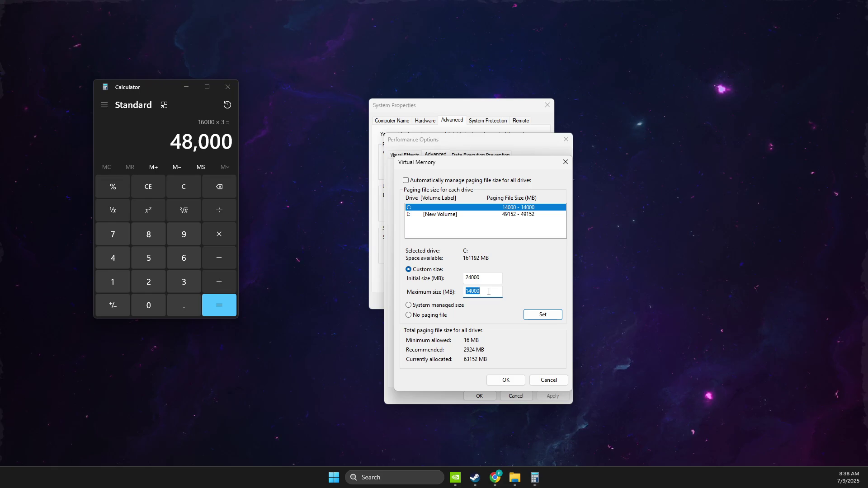
pyautogui.write('48')
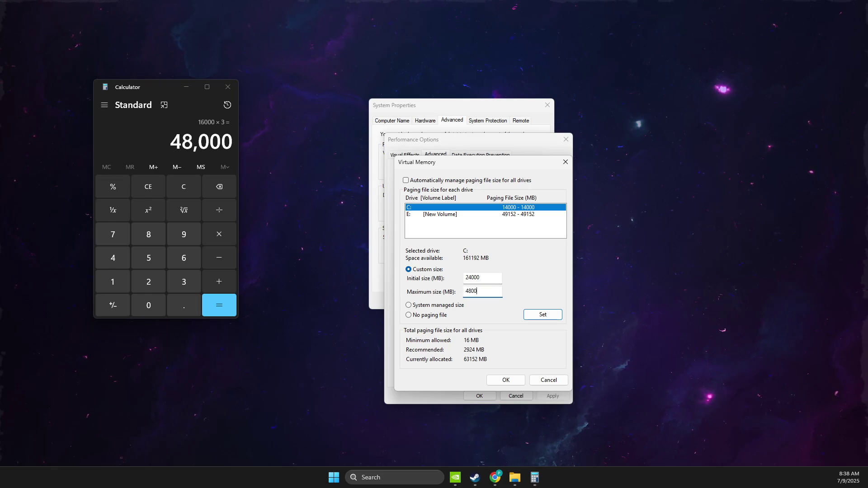
pyautogui.click(546, 319)
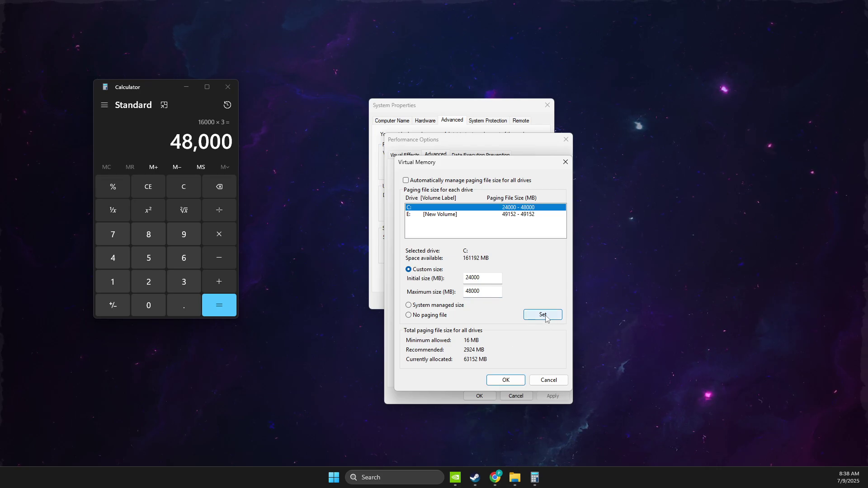
pyautogui.click(500, 383)
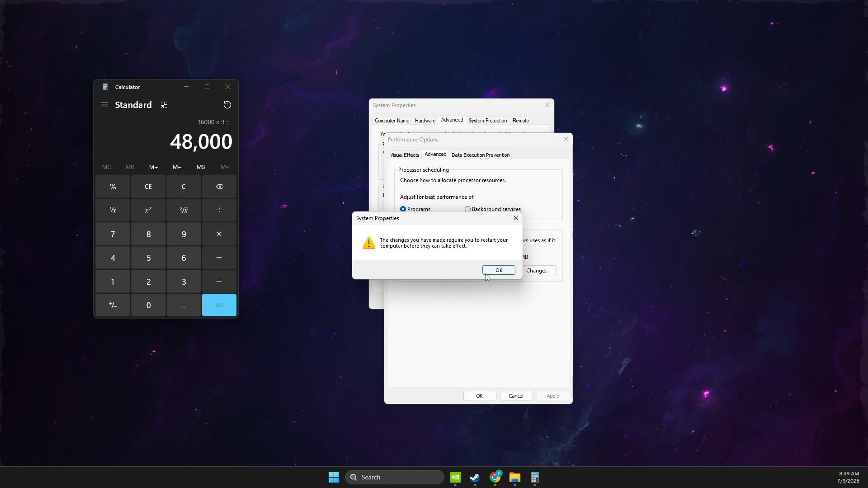
pyautogui.click(497, 270)
pyautogui.click(478, 396)
pyautogui.click(461, 299)
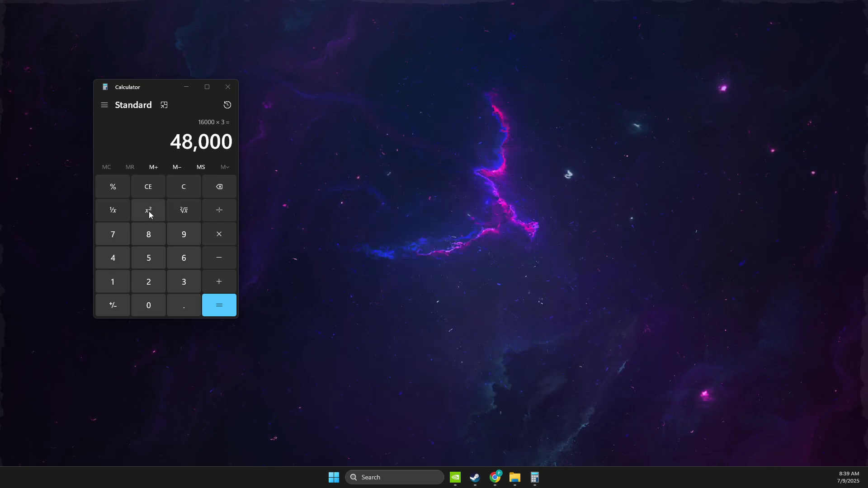